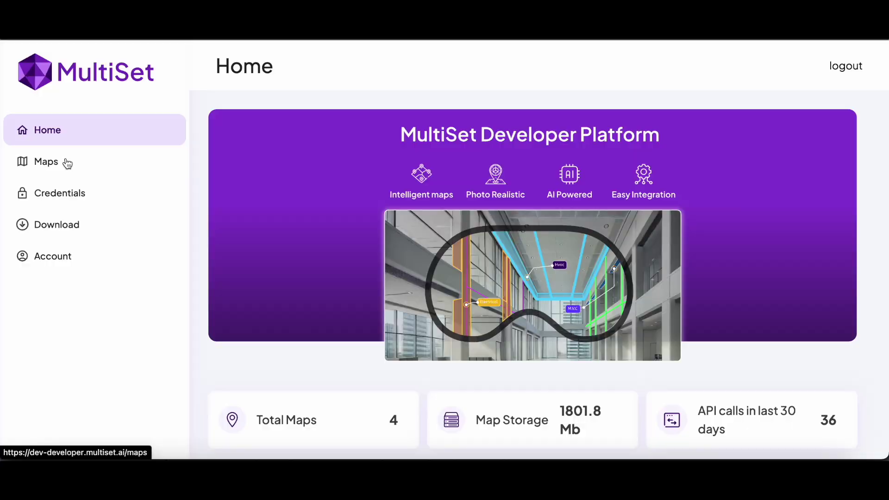
# Open the Demo Map and inspect its 3D office scan from several angles, including the poster wall and the whole floor.
pyautogui.click(63, 162)
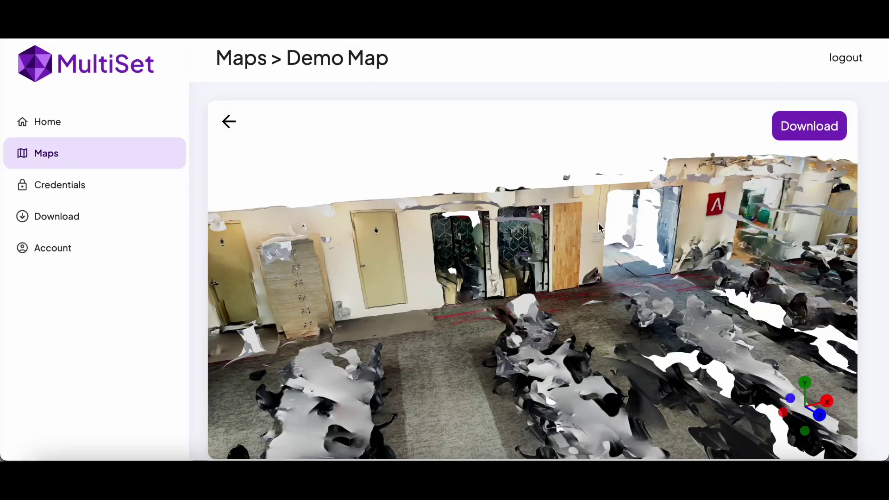
pyautogui.moveTo(598, 223); pyautogui.dragTo(680, 320)
pyautogui.scroll(5, 625, 319)
pyautogui.scroll(-8, 626, 322)
pyautogui.moveTo(626, 323); pyautogui.dragTo(661, 281)
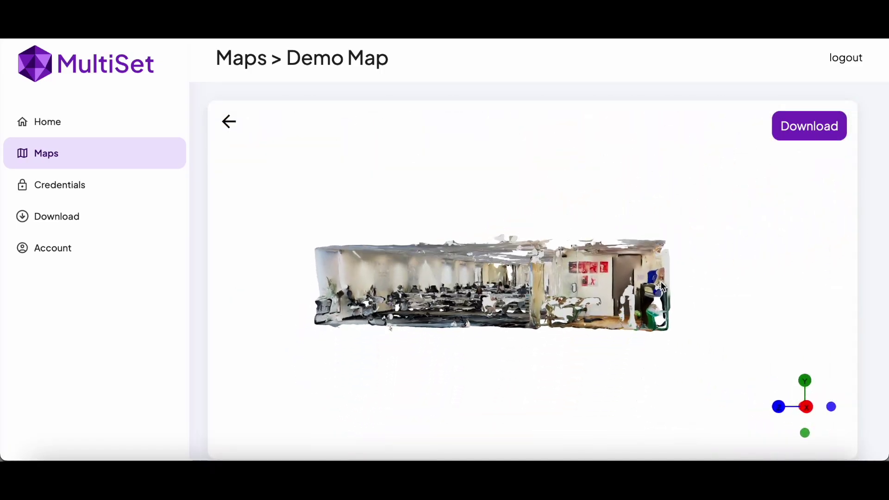
pyautogui.scroll(-10, 660, 281)
pyautogui.scroll(15, 661, 281)
pyautogui.scroll(8, 660, 281)
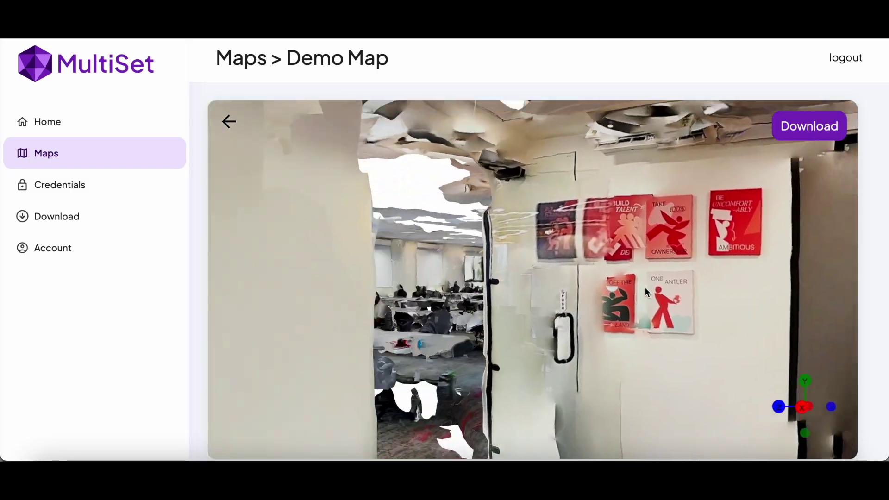
pyautogui.scroll(-10, 645, 286)
pyautogui.moveTo(645, 287); pyautogui.dragTo(806, 311)
pyautogui.scroll(-5, 813, 311)
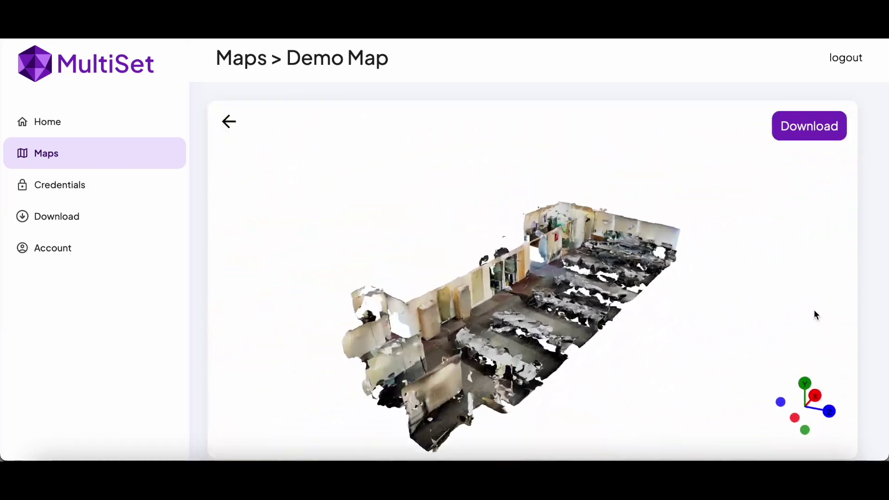
pyautogui.scroll(10, 814, 312)
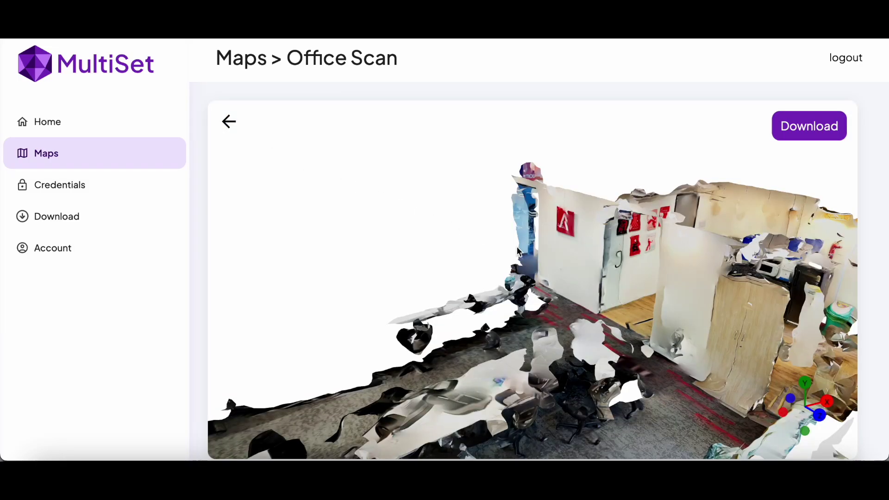
# Inspect the 3D mesh of the Office Scan map from different angles and distances.
pyautogui.moveTo(515, 247); pyautogui.dragTo(583, 248)
pyautogui.scroll(-10, 442, 234)
pyautogui.scroll(15, 442, 234)
pyautogui.scroll(-8, 440, 233)
pyautogui.scroll(6, 437, 253)
# Leave the Office Scan map, view the new credential form on the credentials page, and dismiss it without creating one.
pyautogui.click(228, 122)
pyautogui.click(115, 191)
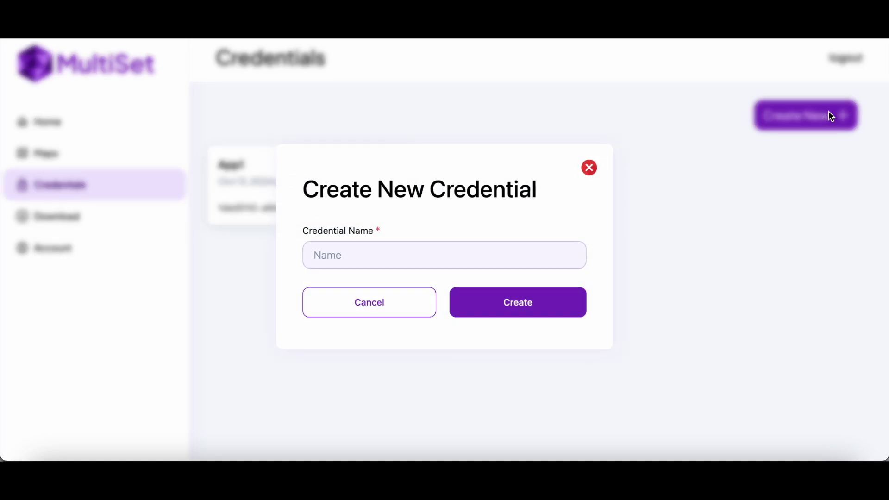
pyautogui.click(589, 168)
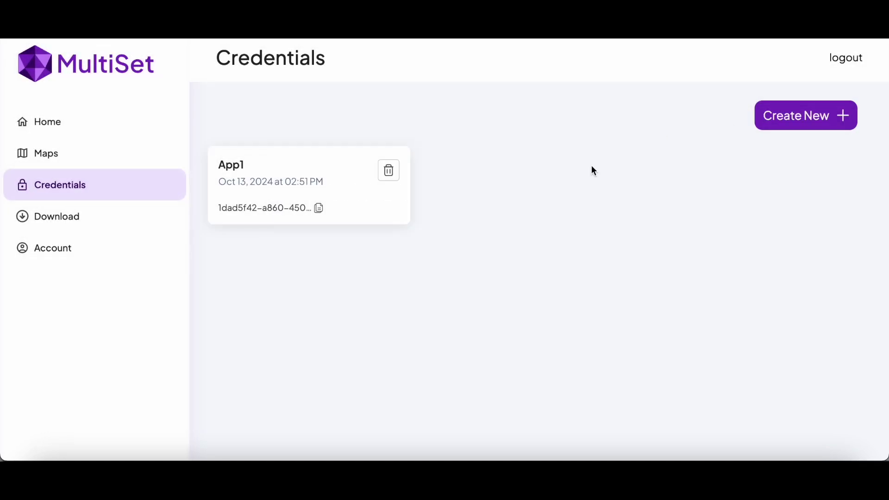
# Open the Download page and look through its contents.
pyautogui.click(100, 217)
pyautogui.scroll(-5, 392, 283)
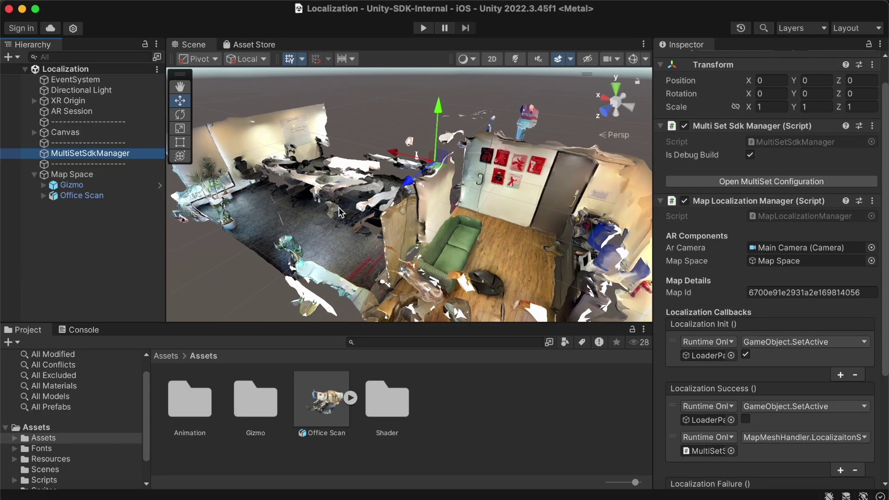
# Switch to Unity and examine the imported office scan, including the Male Restroom and Female Restroom labels beside the doors.
pyautogui.keyDown('alt'); pyautogui.moveTo(341, 231); pyautogui.dragTo(456, 235); pyautogui.keyUp('alt')
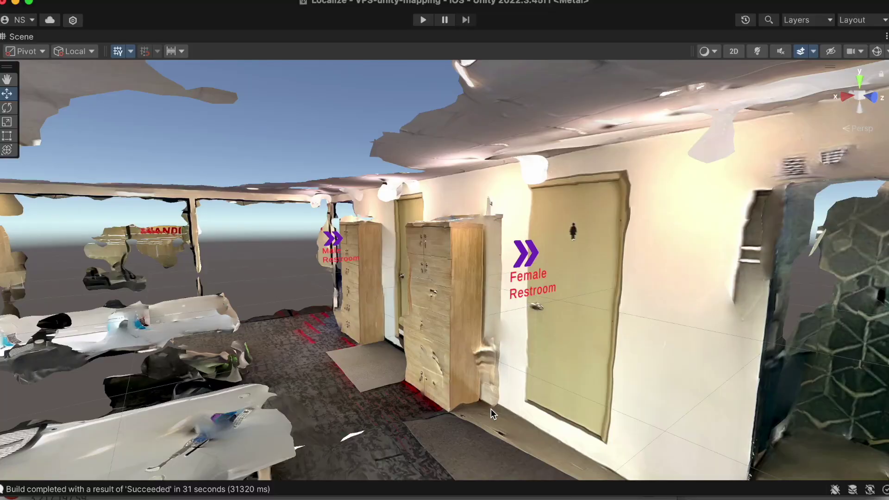
pyautogui.moveTo(491, 409); pyautogui.dragTo(593, 404, button='right')
pyautogui.press('w')
pyautogui.keyDown('alt'); pyautogui.moveTo(592, 404); pyautogui.dragTo(450, 404); pyautogui.keyUp('alt')
pyautogui.scroll(-5, 450, 404)
pyautogui.scroll(-10, 451, 404)
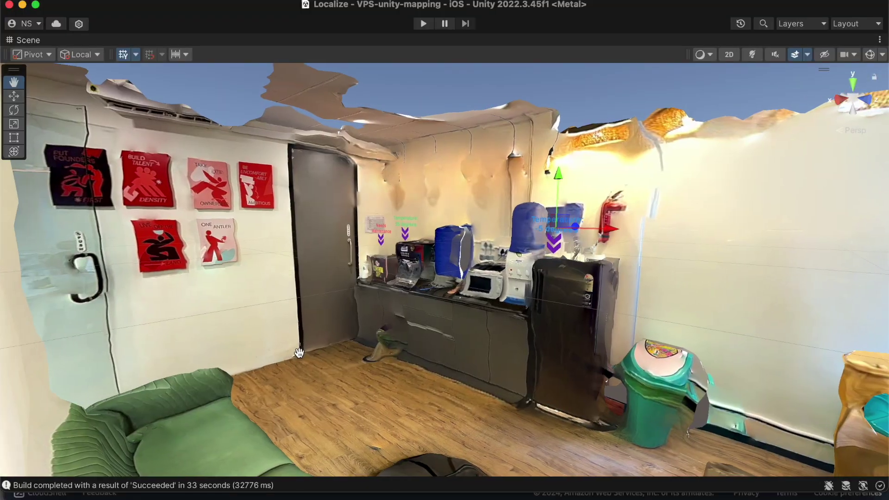
# Examine the temperature and maintenance labels placed above the pantry appliances, both up close and from across the room.
pyautogui.scroll(-3, 320, 403)
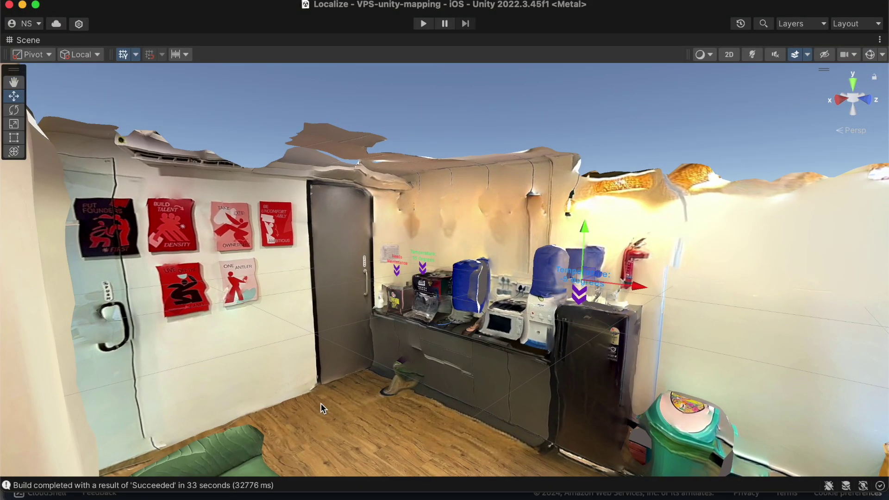
pyautogui.scroll(1, 321, 403)
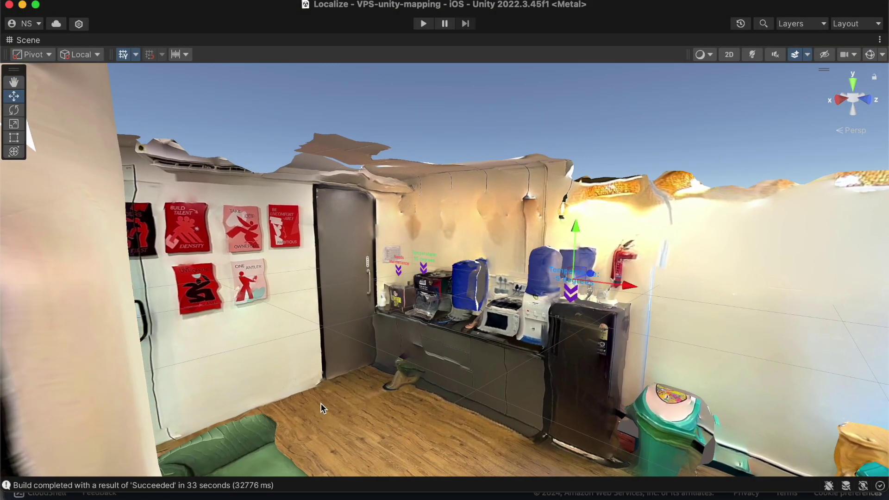
pyautogui.scroll(5, 320, 403)
pyautogui.scroll(3, 322, 408)
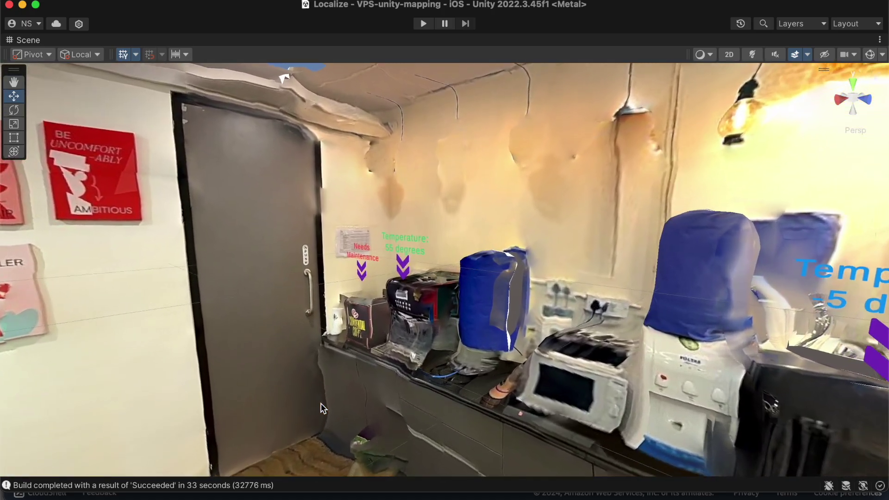
pyautogui.scroll(-5, 323, 408)
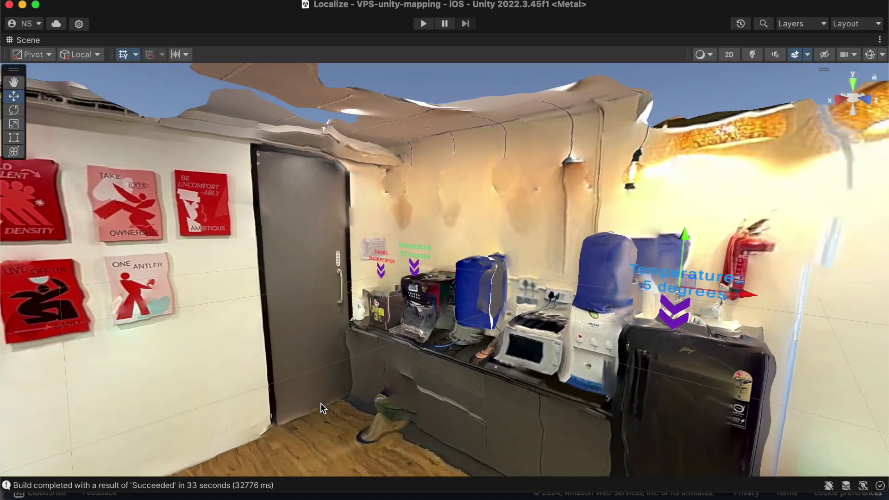
pyautogui.scroll(-6, 320, 403)
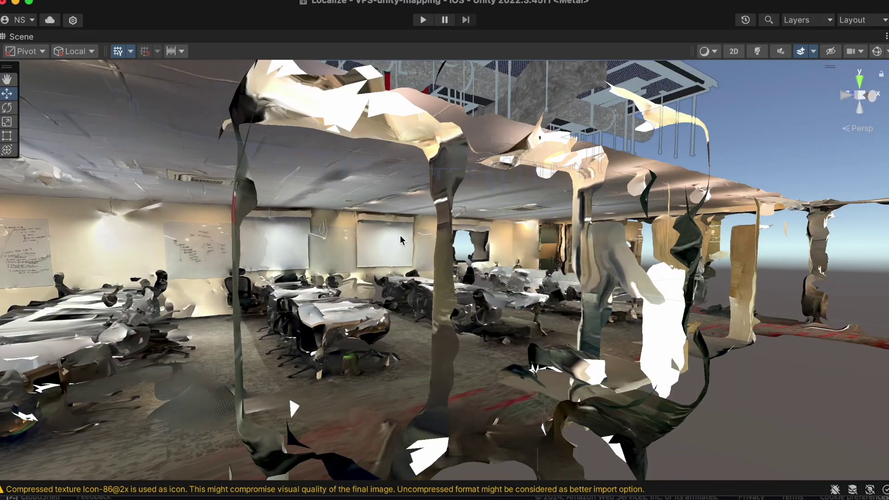
# Lower the ceiling duct and pipe model vertically into the scanned office space.
pyautogui.scroll(-10, 401, 240)
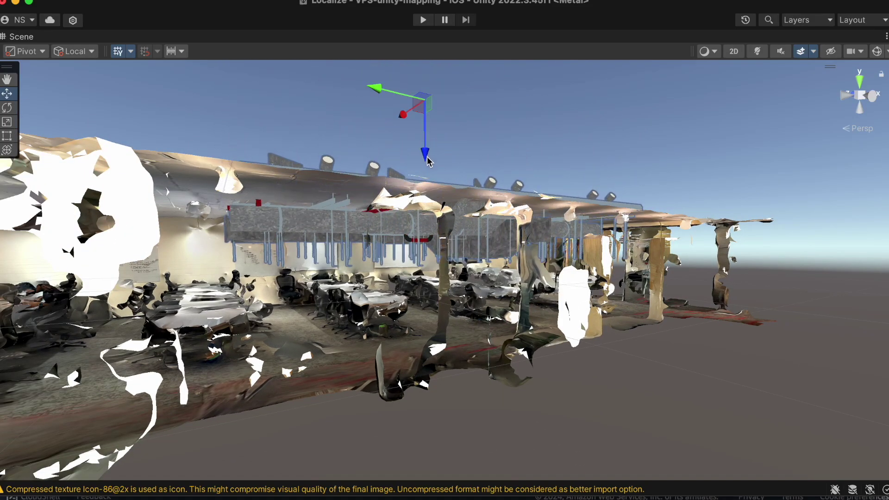
pyautogui.moveTo(427, 160); pyautogui.dragTo(447, 279, button='right')
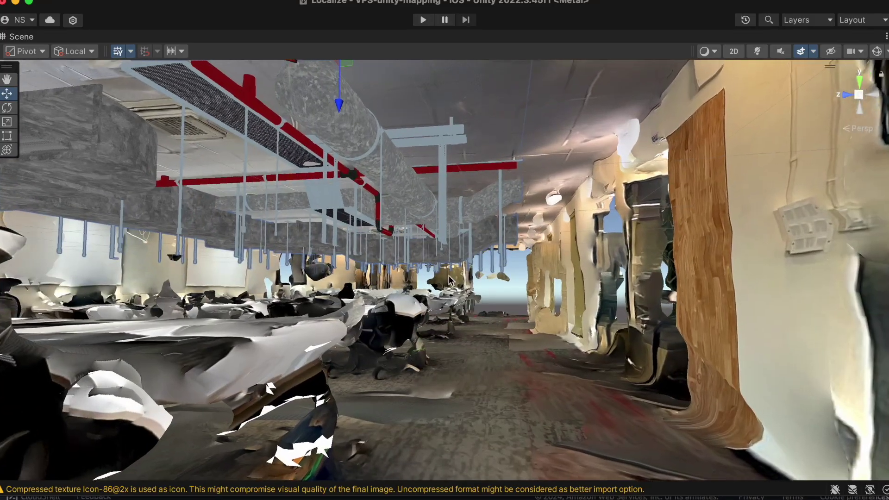
# Inspect the alignment of the ceiling duct and pipe model with the office scan from inside, below and above.
pyautogui.scroll(10, 449, 277)
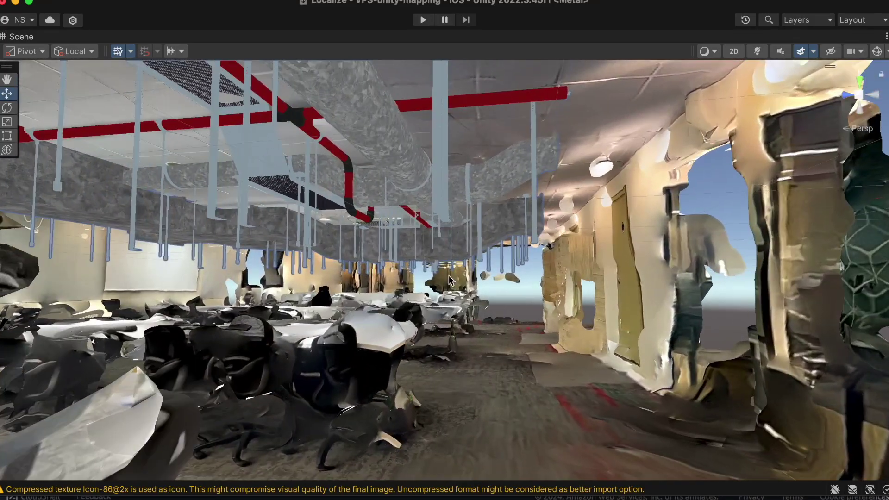
pyautogui.scroll(4, 449, 276)
pyautogui.scroll(-7, 449, 276)
pyautogui.keyDown('alt'); pyautogui.moveTo(449, 277); pyautogui.dragTo(517, 284); pyautogui.keyUp('alt')
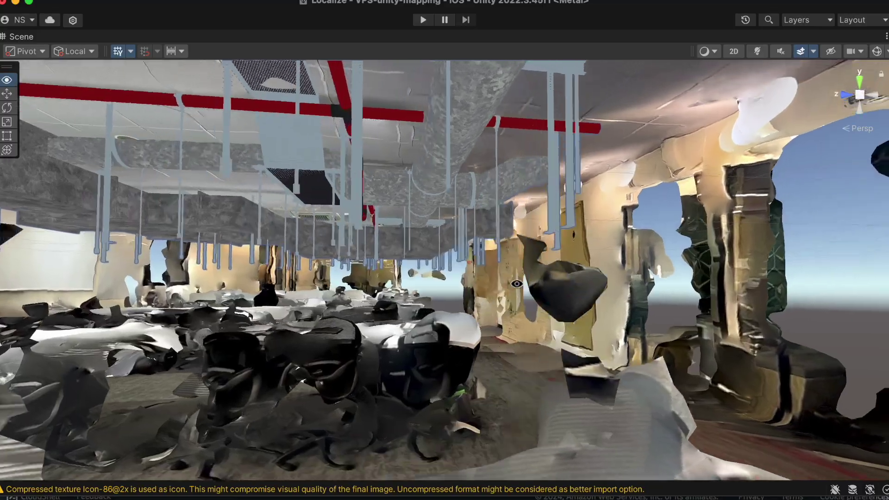
pyautogui.moveTo(517, 283); pyautogui.dragTo(376, 211, button='right')
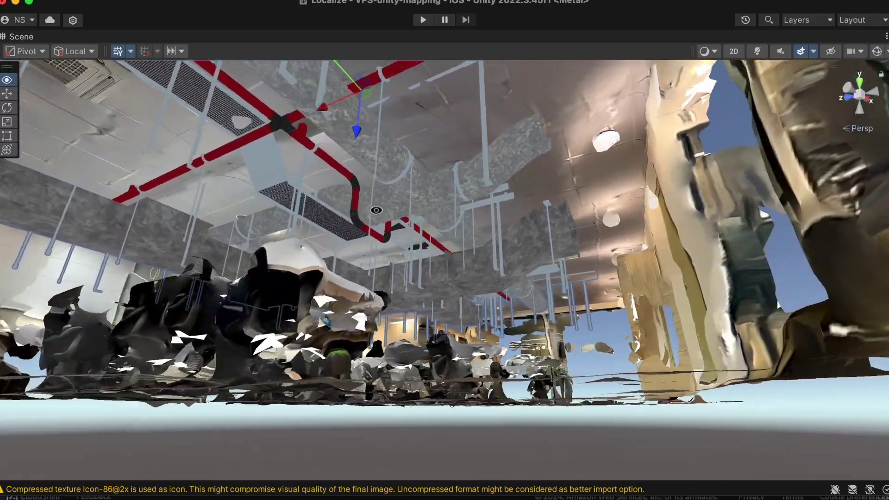
pyautogui.keyDown('alt'); pyautogui.moveTo(376, 210); pyautogui.dragTo(445, 392); pyautogui.keyUp('alt')
pyautogui.scroll(-3, 563, 416)
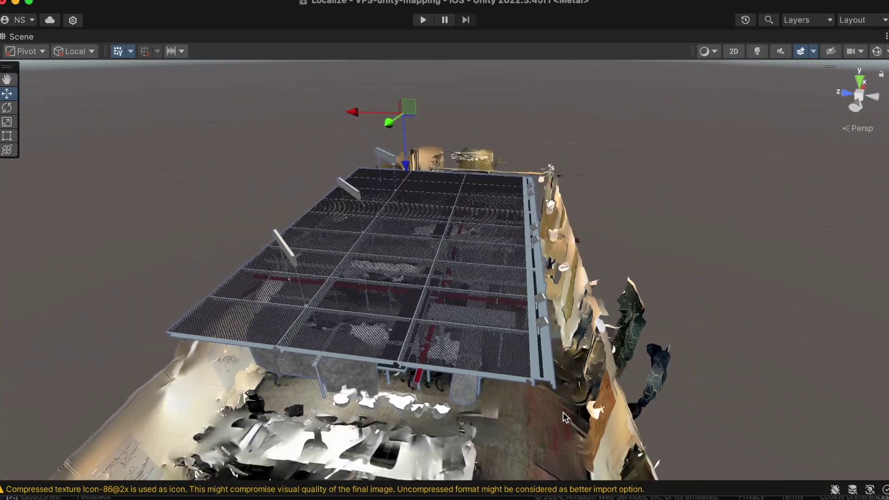